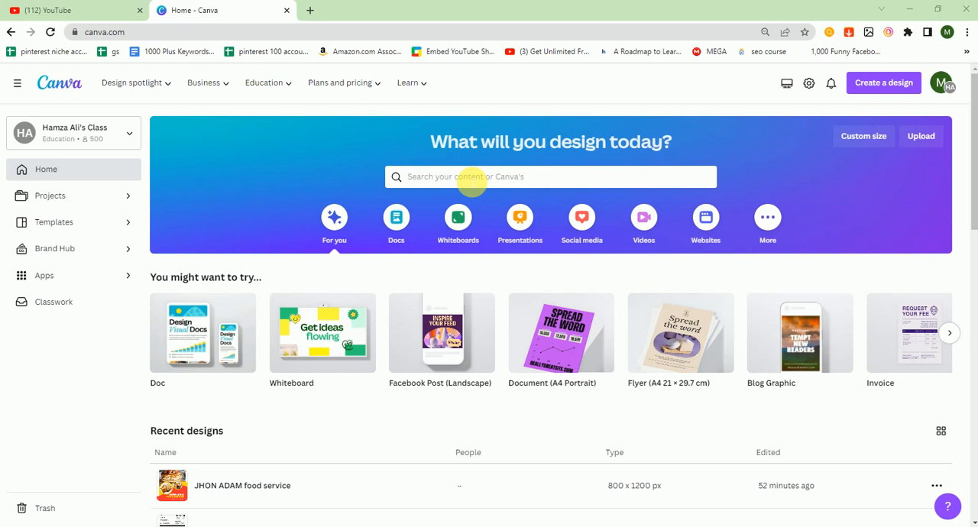
Create a new blank 500 × 500 px Logo design
left_click(865, 86)
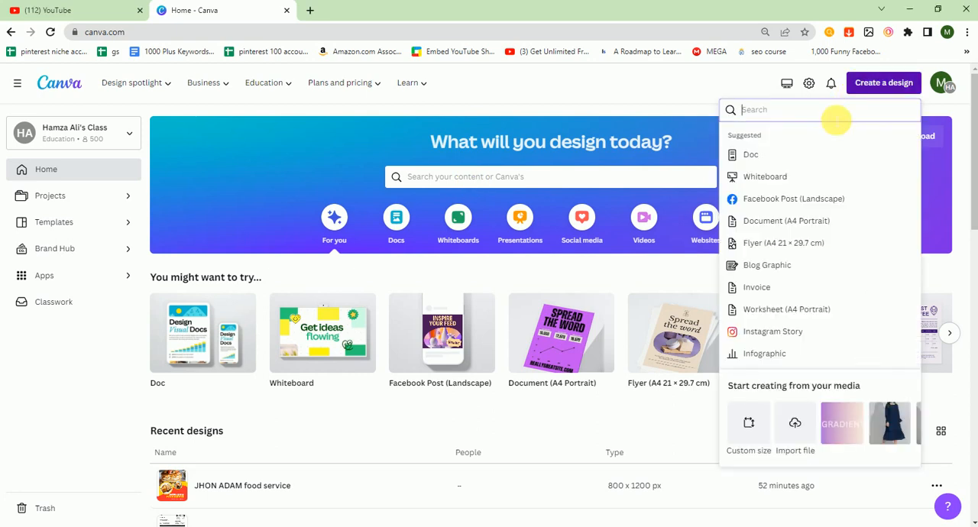
left_click(753, 423)
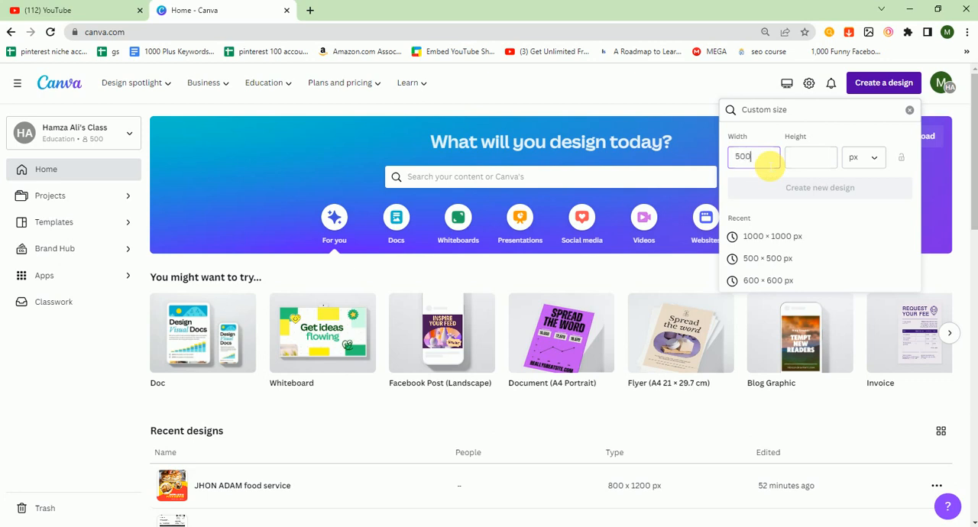
type("500")
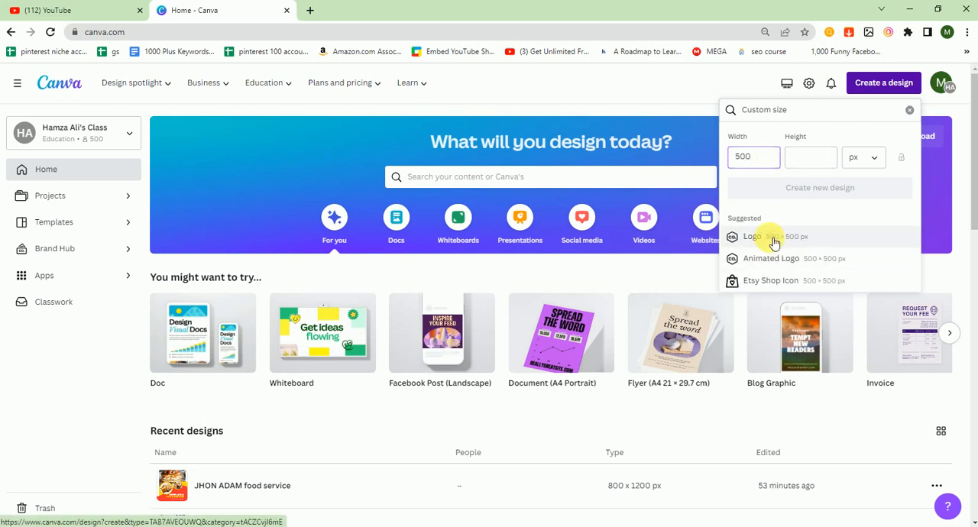
left_click(767, 238)
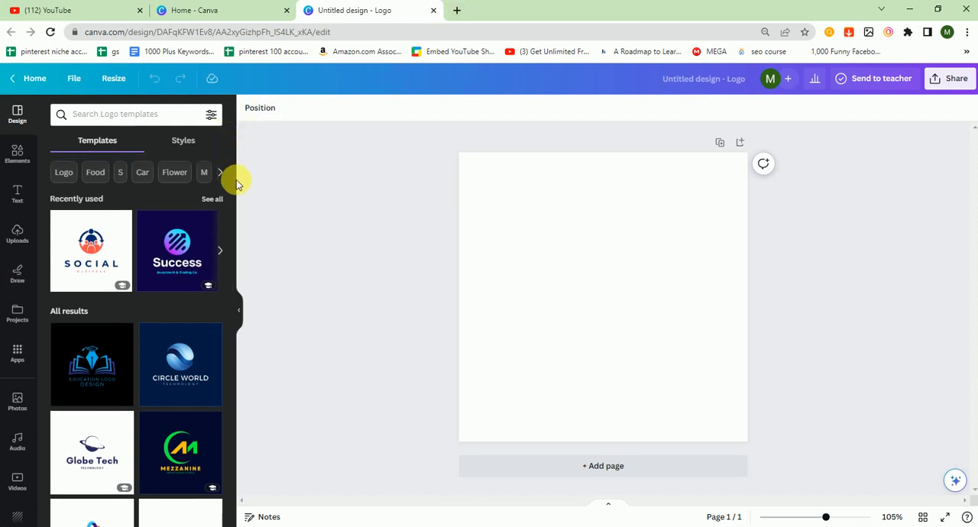
Search Google Images for "funny memes" in a new browser tab and look through the results for meme ideas
left_click(459, 10)
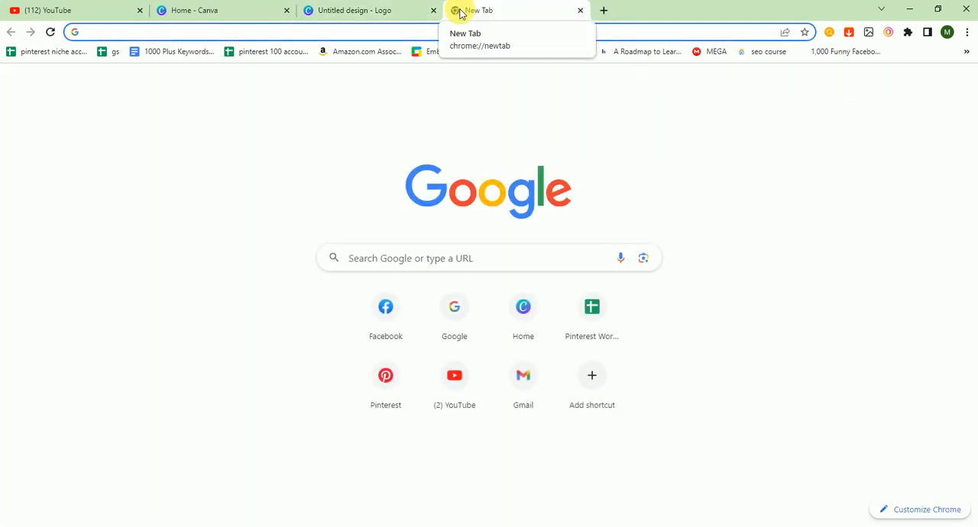
type("funny")
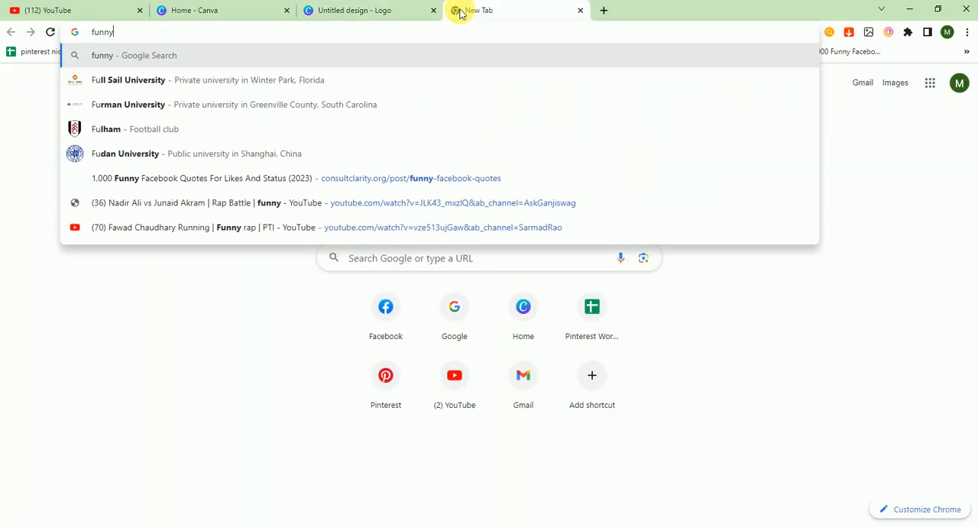
type(" memes")
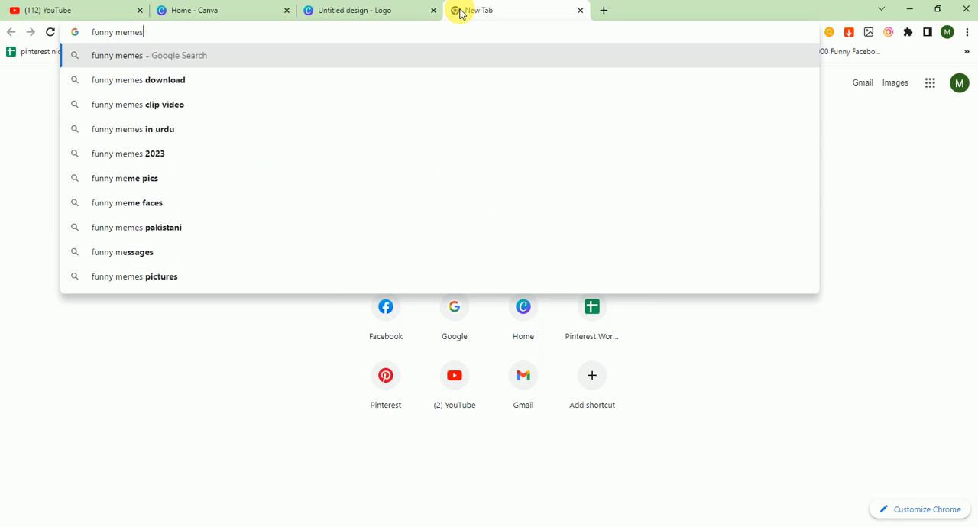
key("Return")
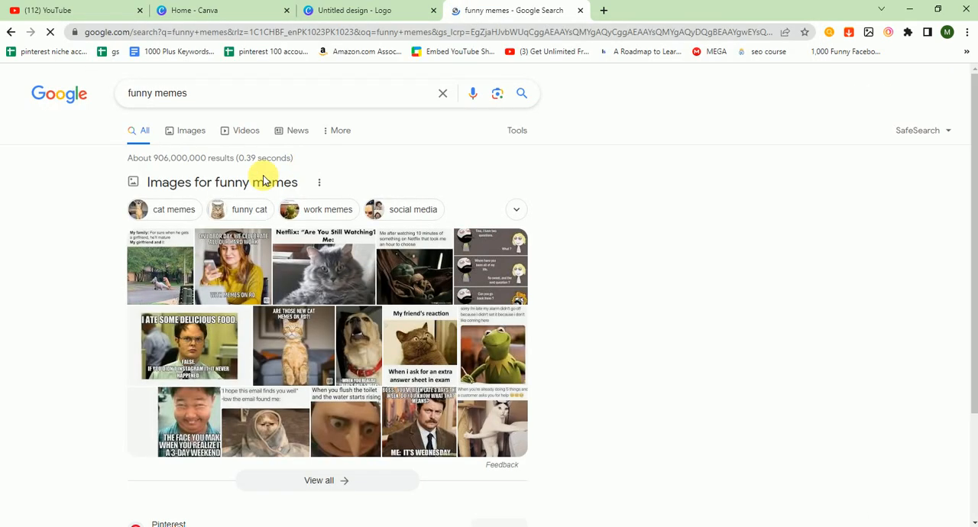
left_click(182, 138)
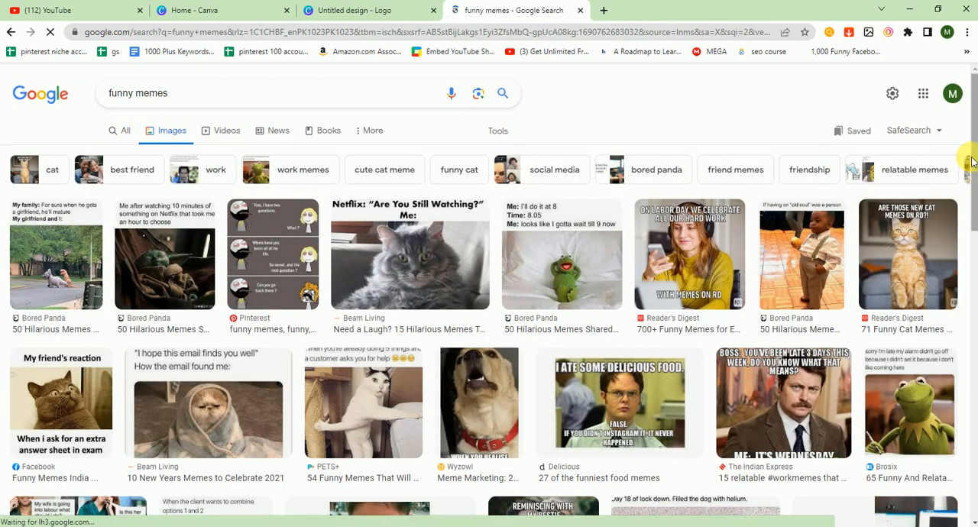
left_click_drag(970, 164, 959, 298)
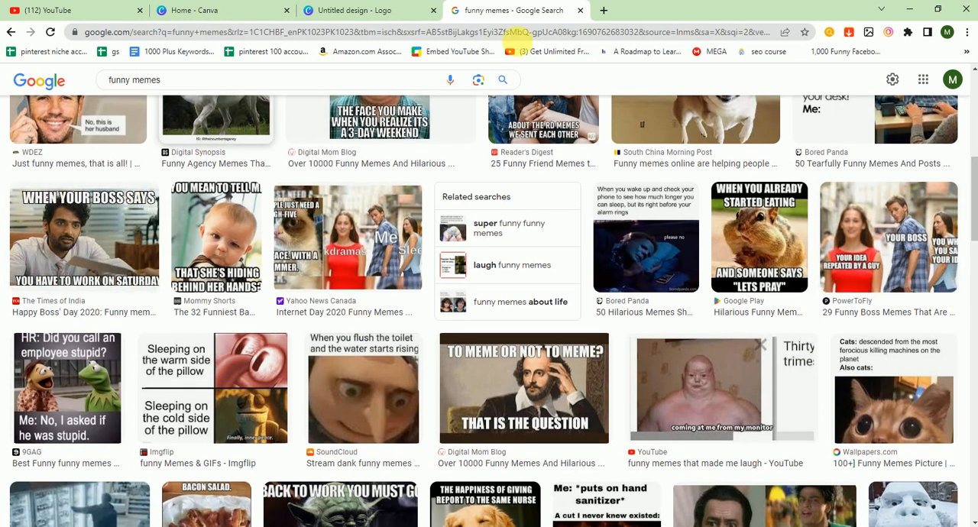
Return to the untitled Canva logo design and open the GIPHY app from the popular apps
left_click(362, 7)
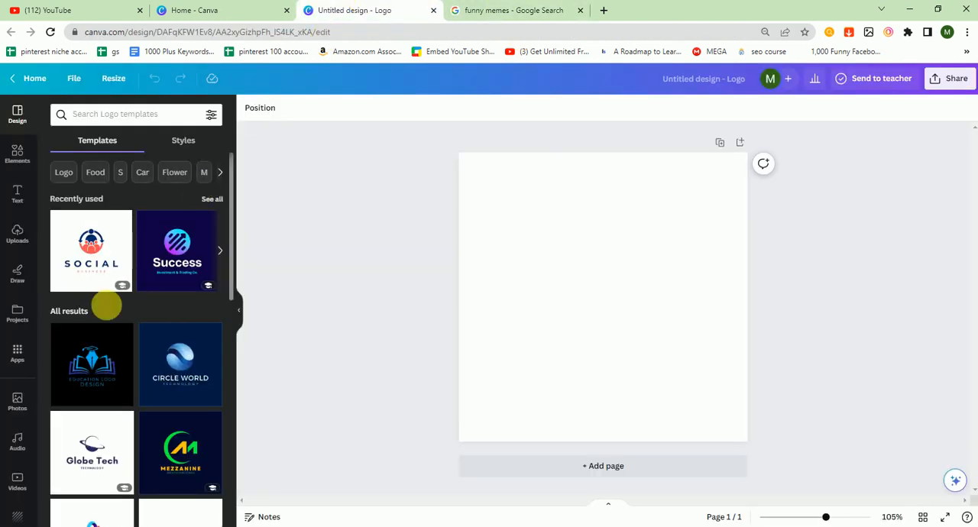
scroll(40, 416, "down", 1)
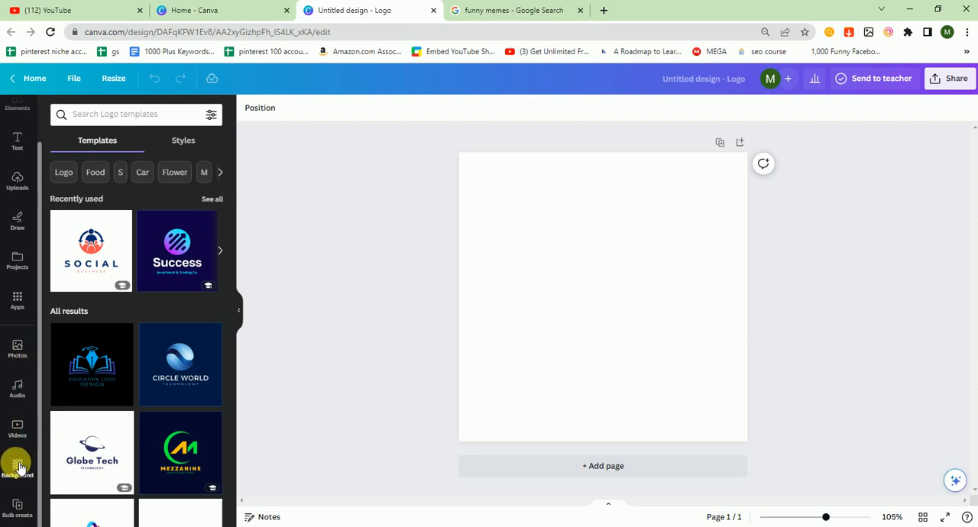
left_click(18, 300)
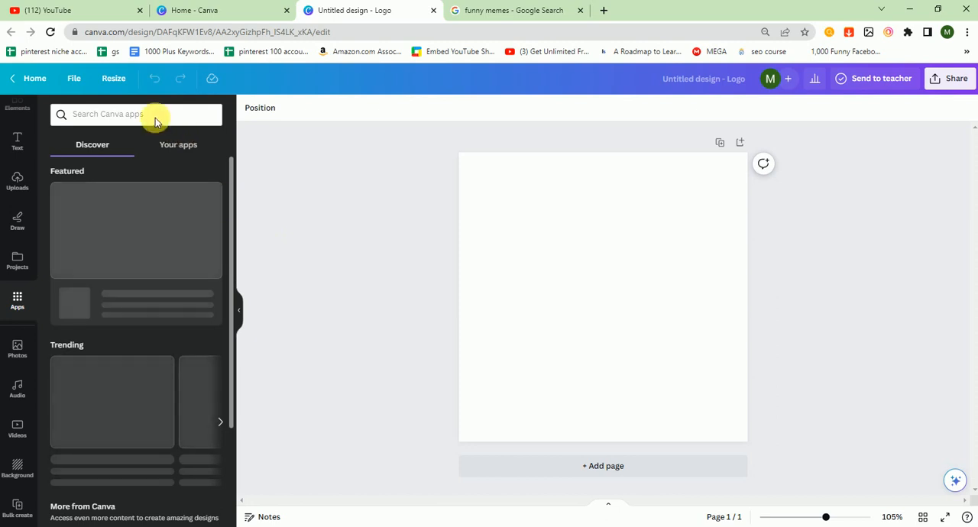
left_click(121, 115)
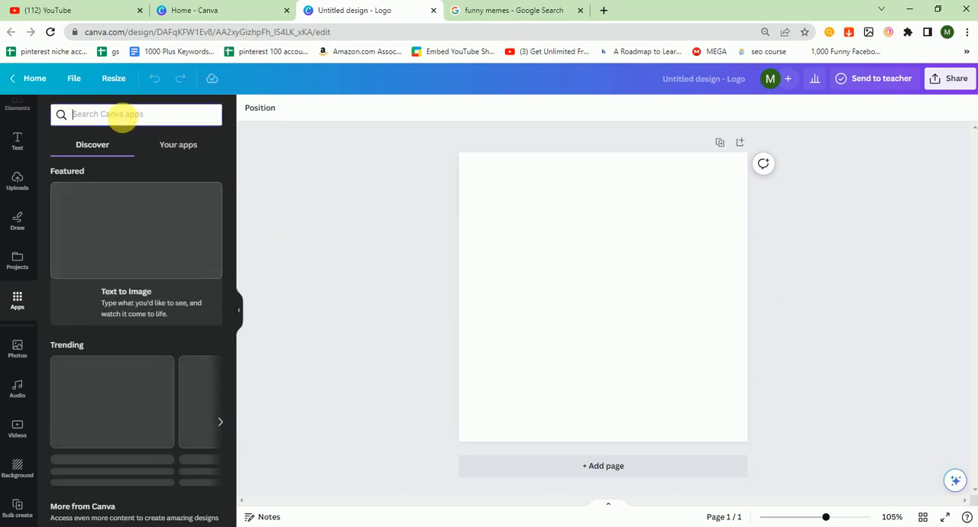
type("aif")
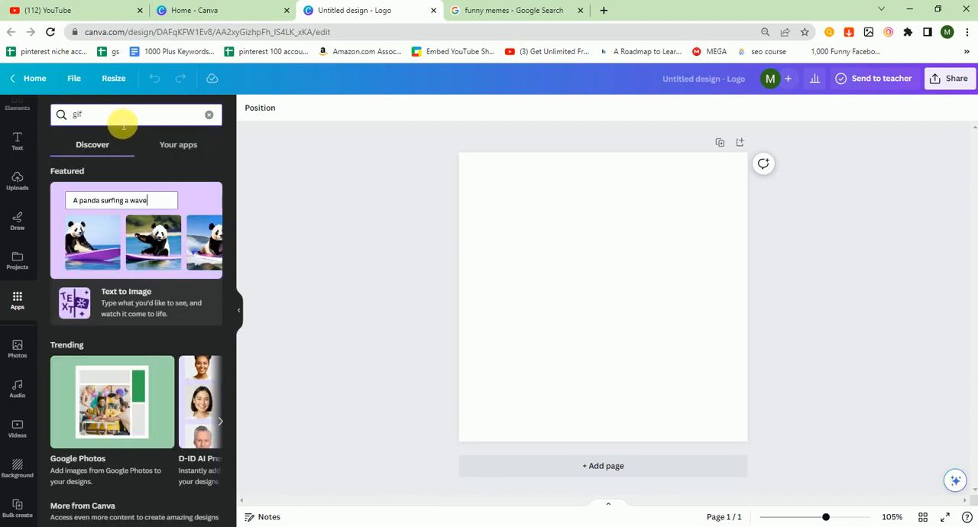
left_click_drag(233, 181, 233, 242)
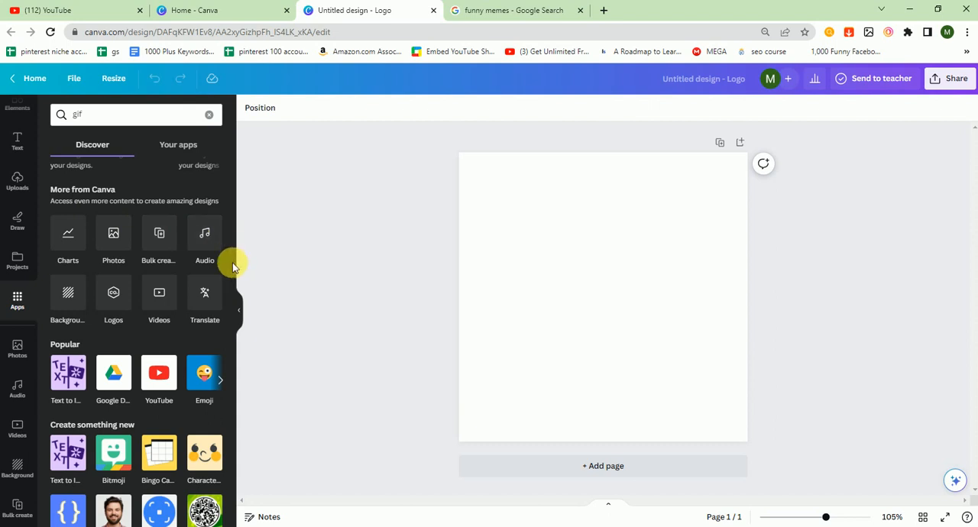
left_click_drag(231, 285, 231, 305)
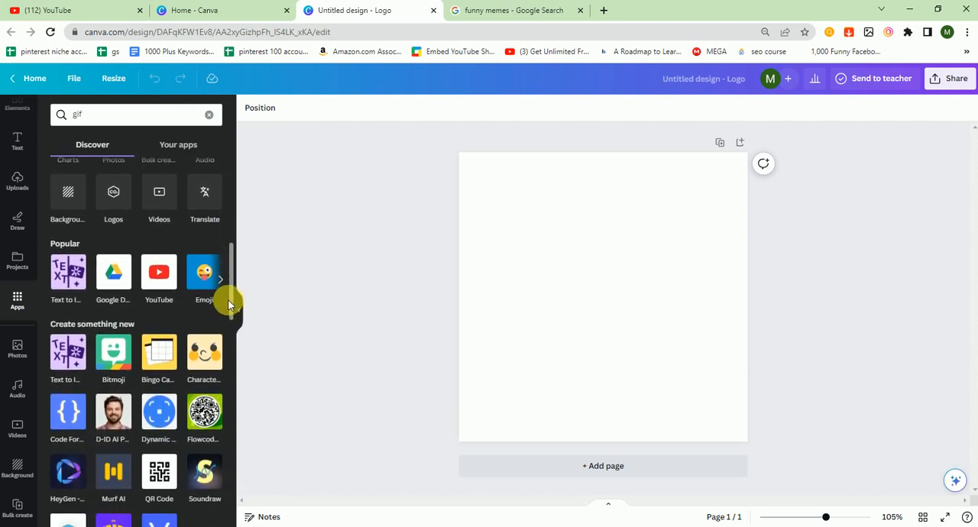
left_click(222, 280)
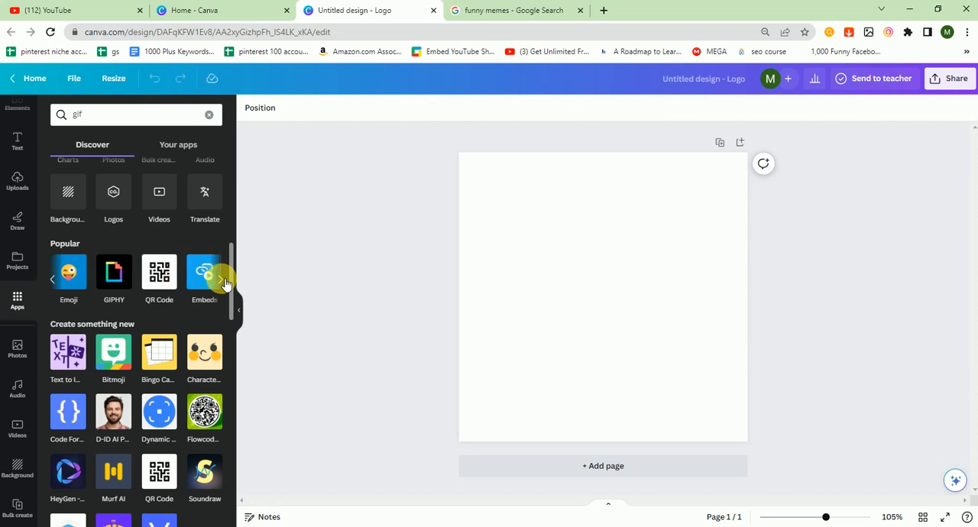
left_click(109, 281)
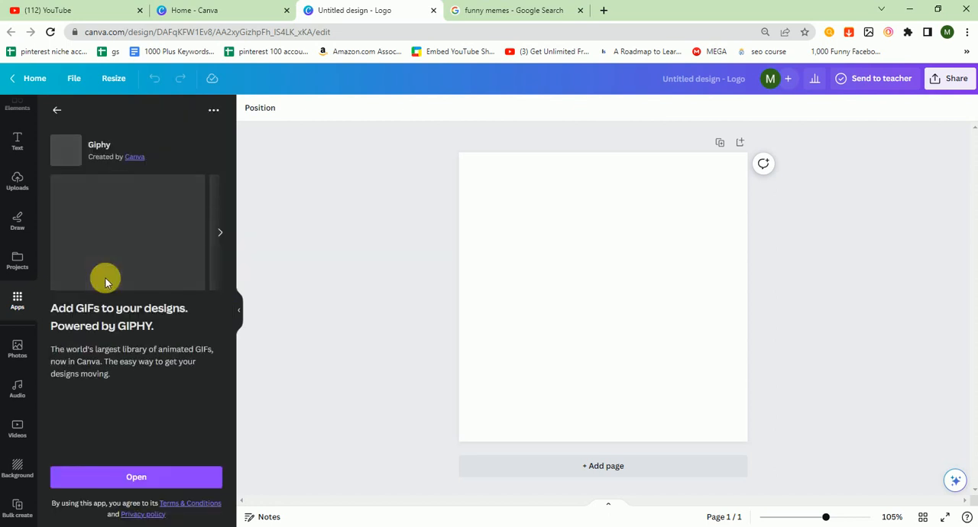
left_click(174, 475)
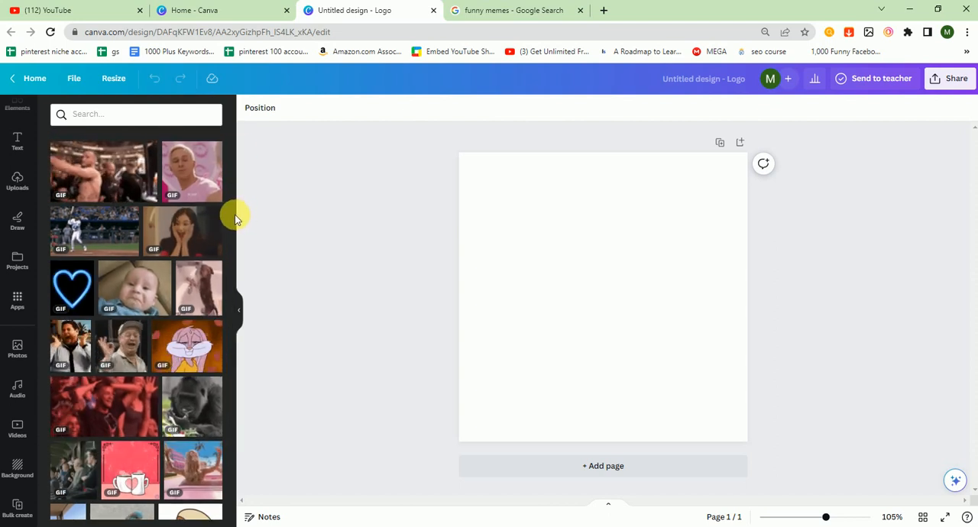
Add a heading reading "WHEN MY BOSS SAYS" and scale it down to about size 22.8 so it fits on one line
left_click(11, 147)
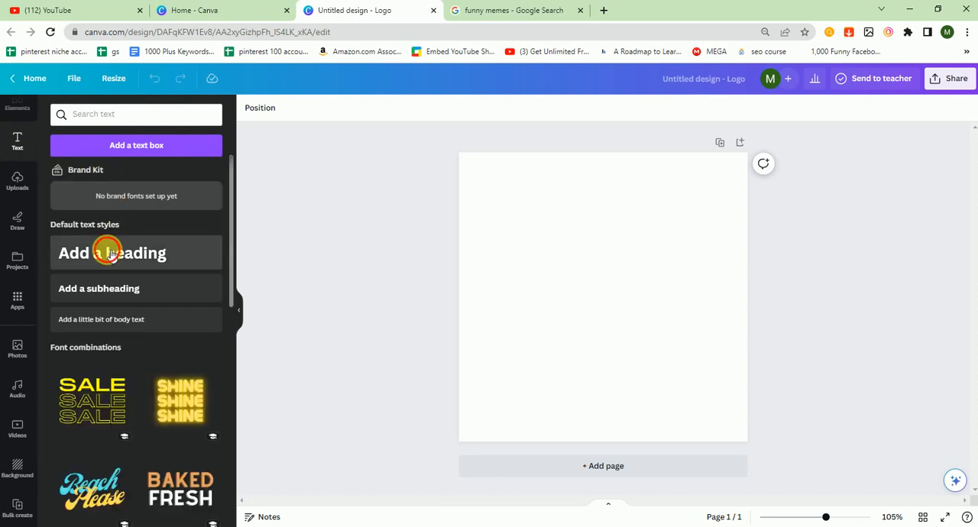
left_click(111, 255)
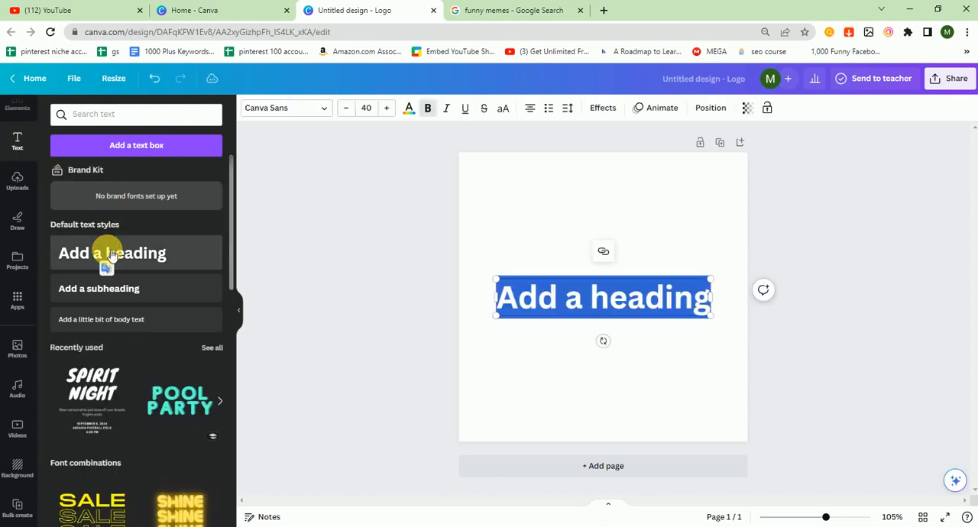
type("WHEN")
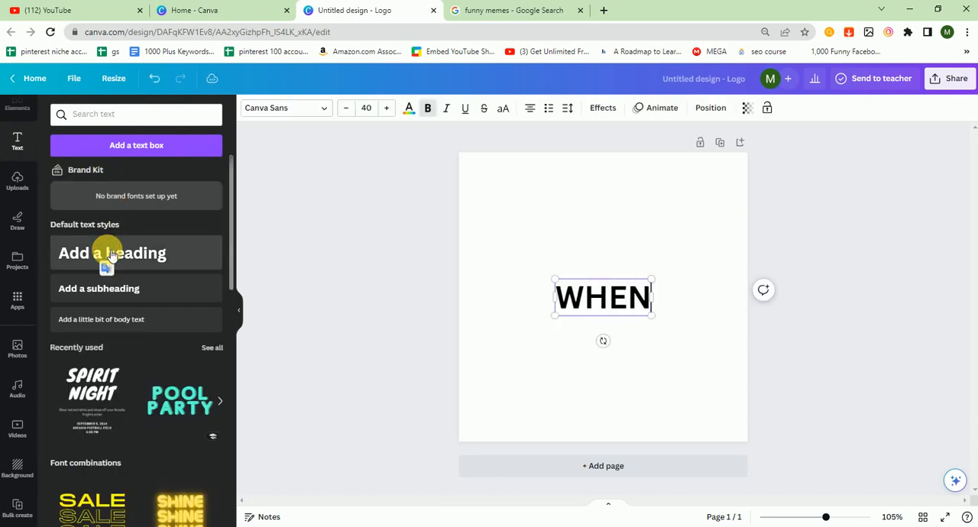
type(" MY")
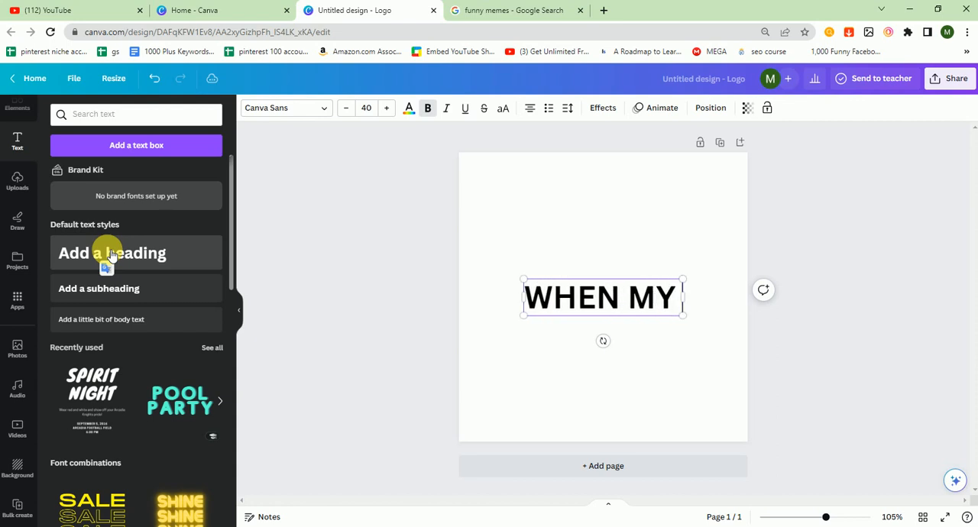
type(" BOSS")
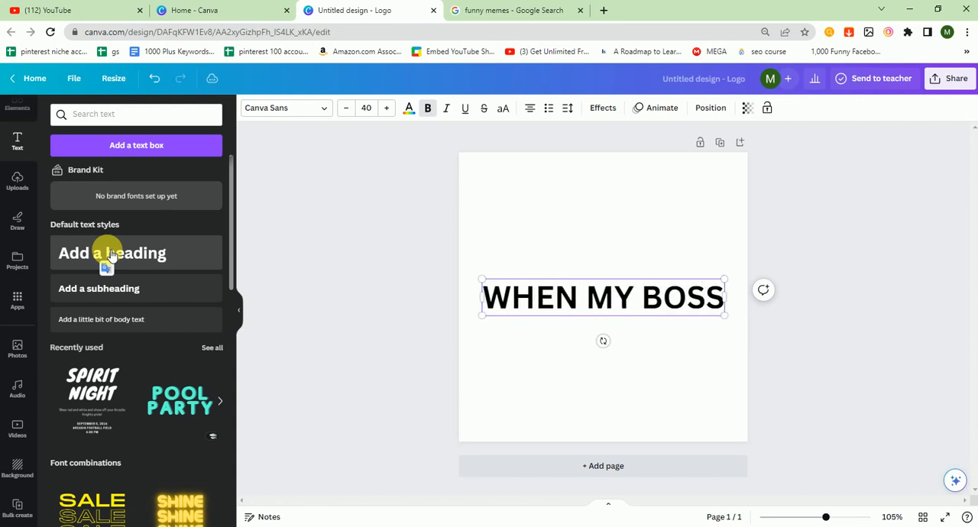
type(" SAYS")
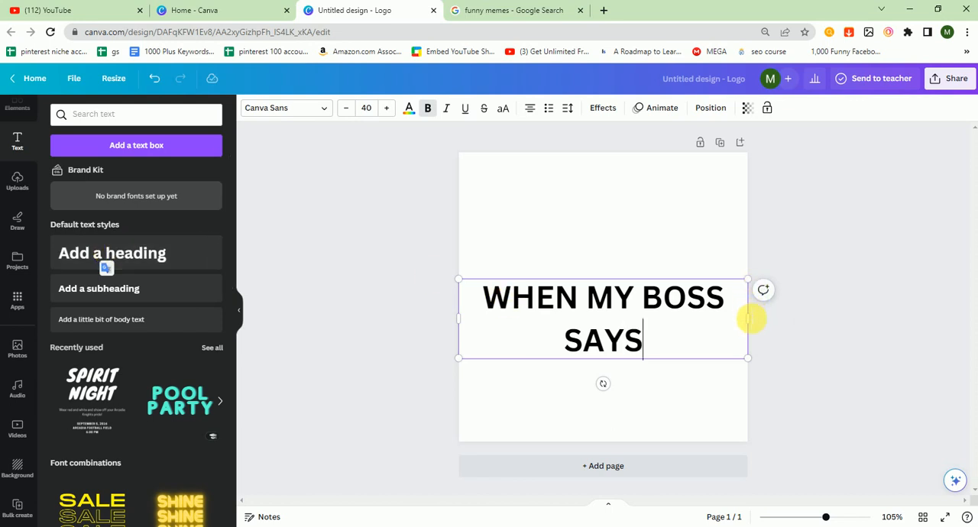
left_click_drag(747, 282, 713, 324)
left_click(848, 307)
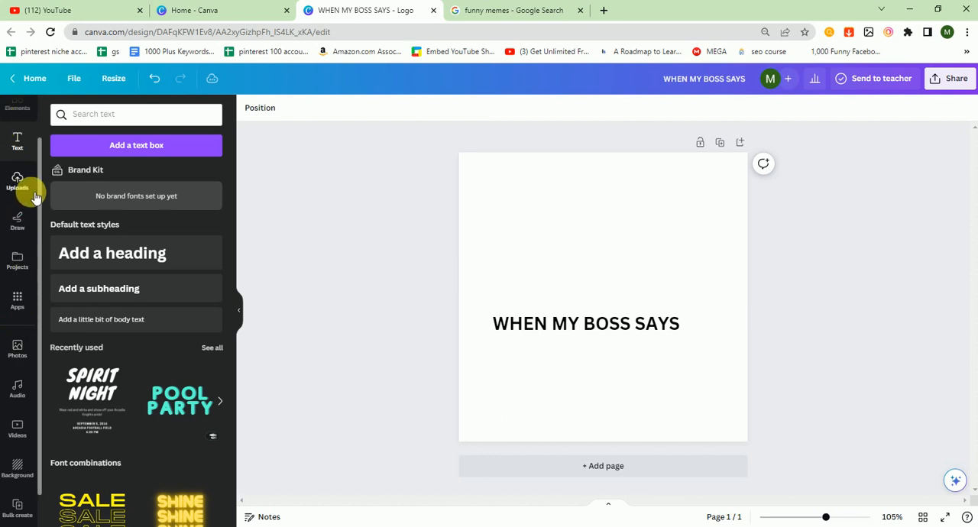
Add a rounded square shape to the page and delete the stray black circle behind it
scroll(27, 161, "up", 2)
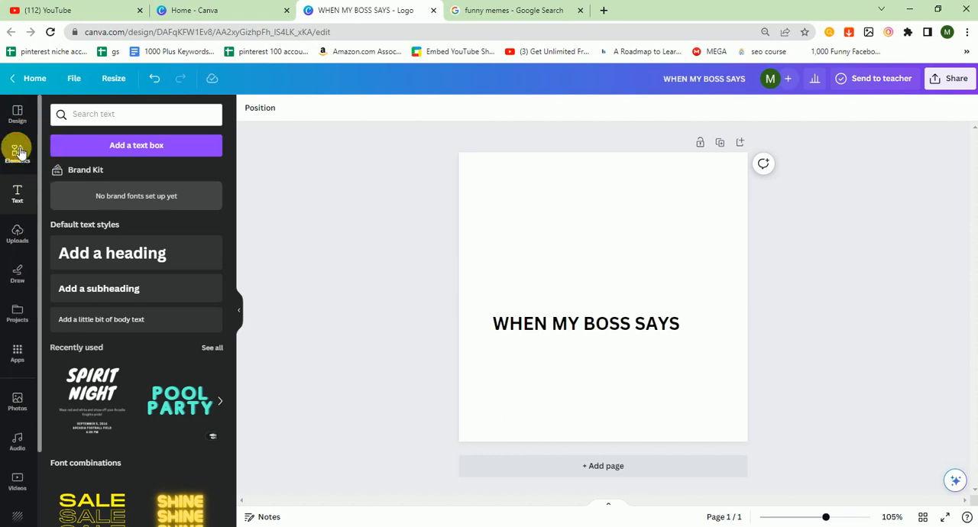
left_click(18, 151)
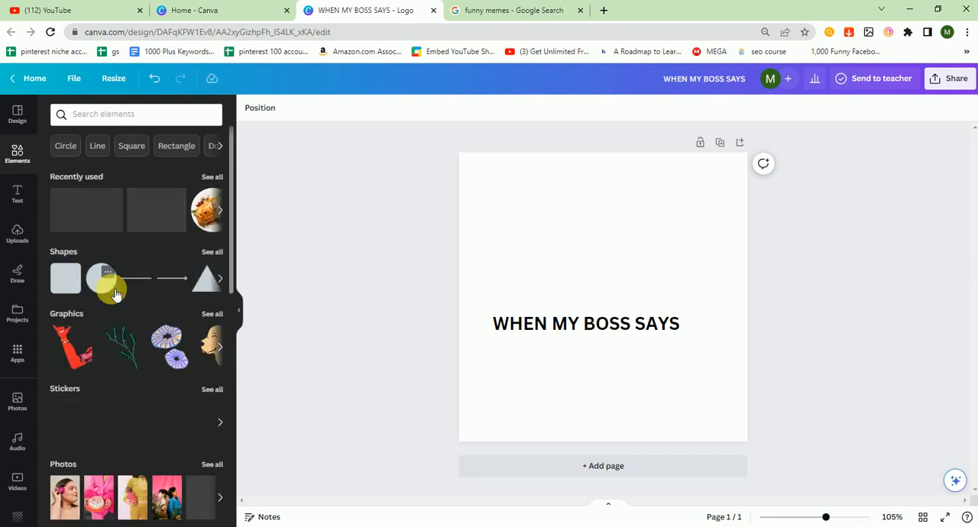
left_click(68, 280)
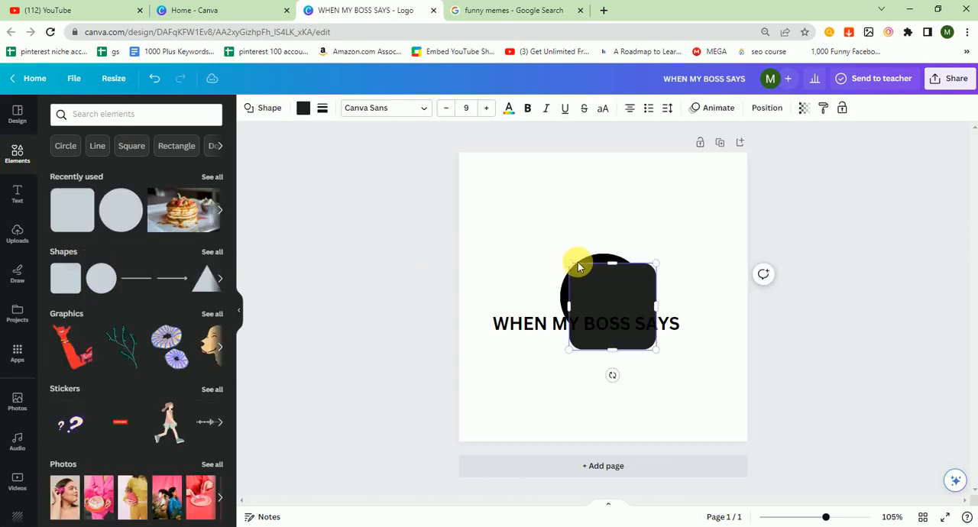
left_click(606, 262)
key("Delete")
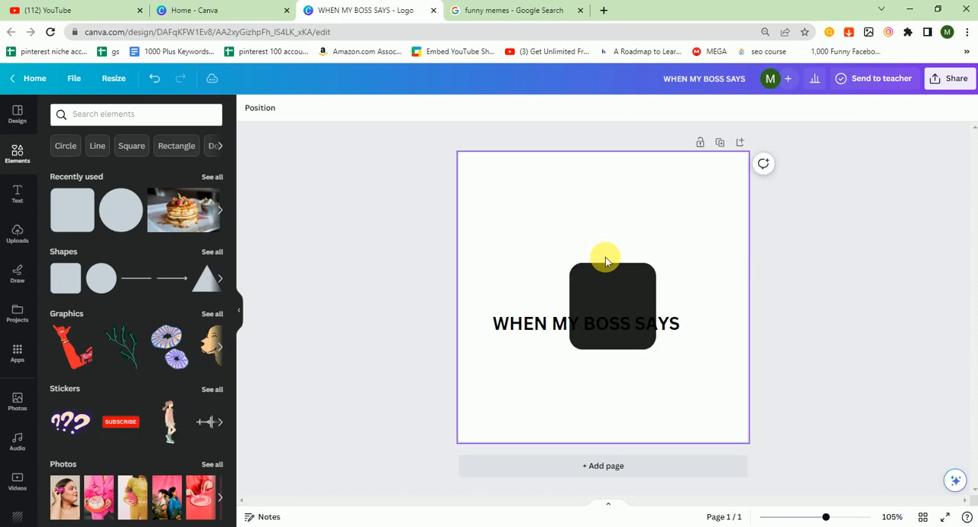
Move the rounded square to the page's top edge and reshape it into a thin banner spanning the full page width
left_click_drag(610, 288, 603, 172)
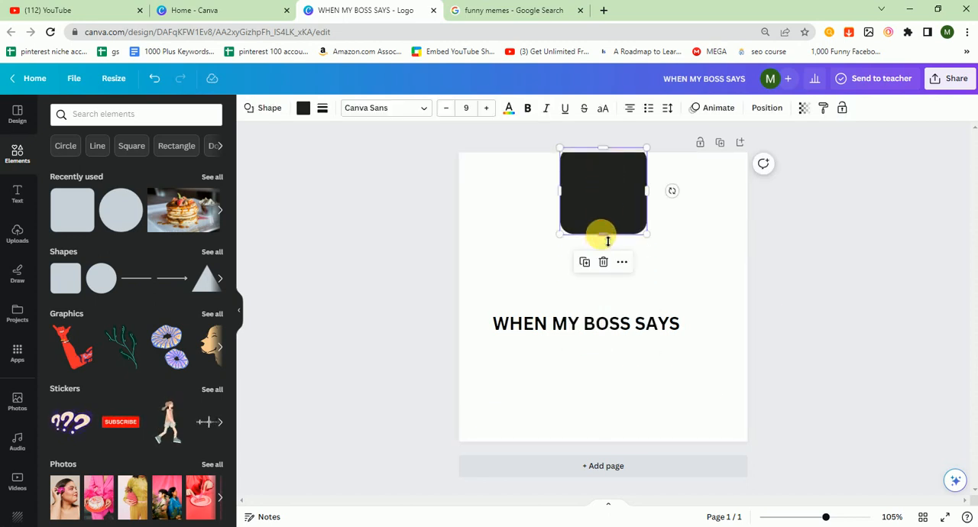
left_click_drag(607, 241, 459, 191)
left_click_drag(647, 176, 749, 165)
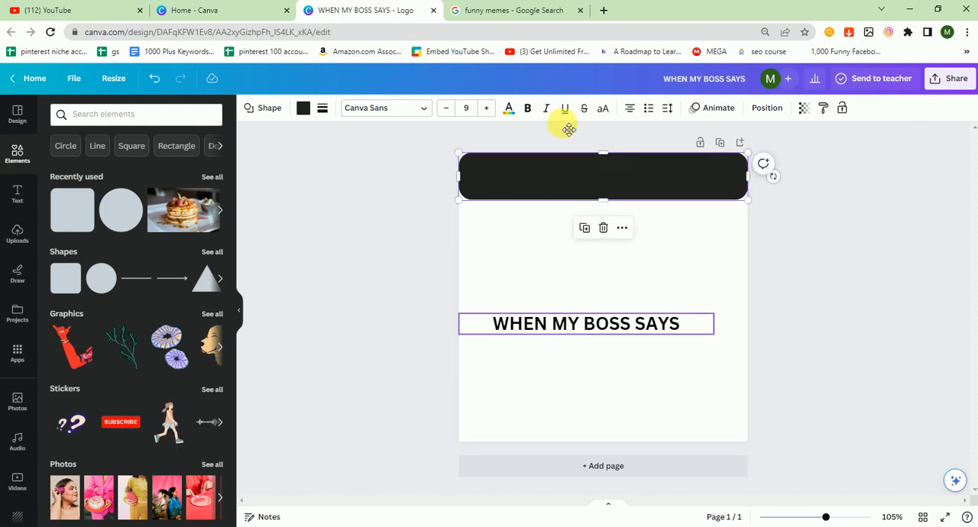
Move the "WHEN MY BOSS SAYS" heading onto the dark banner and change its text color to white
left_click_drag(560, 322, 565, 175)
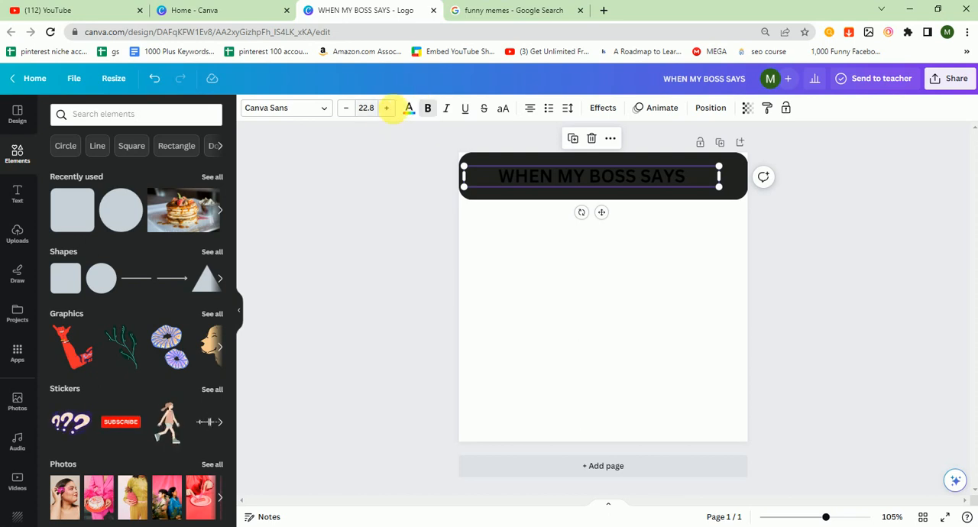
left_click(410, 113)
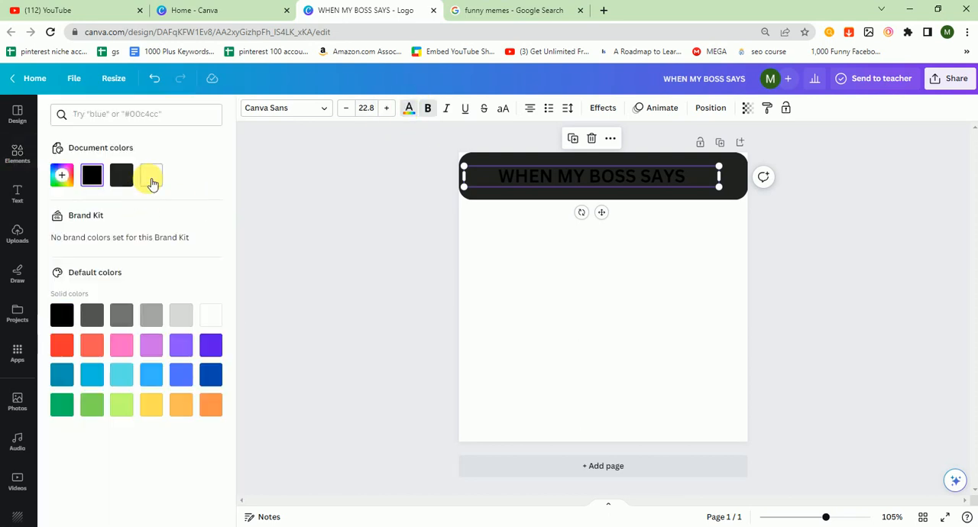
left_click(152, 176)
Try to change the top banner's color to black
left_click(481, 158)
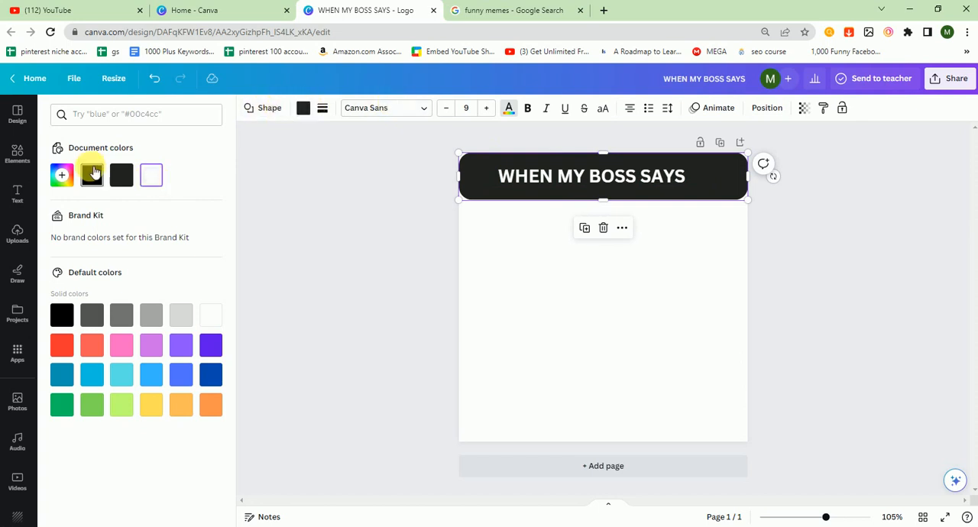
left_click(122, 174)
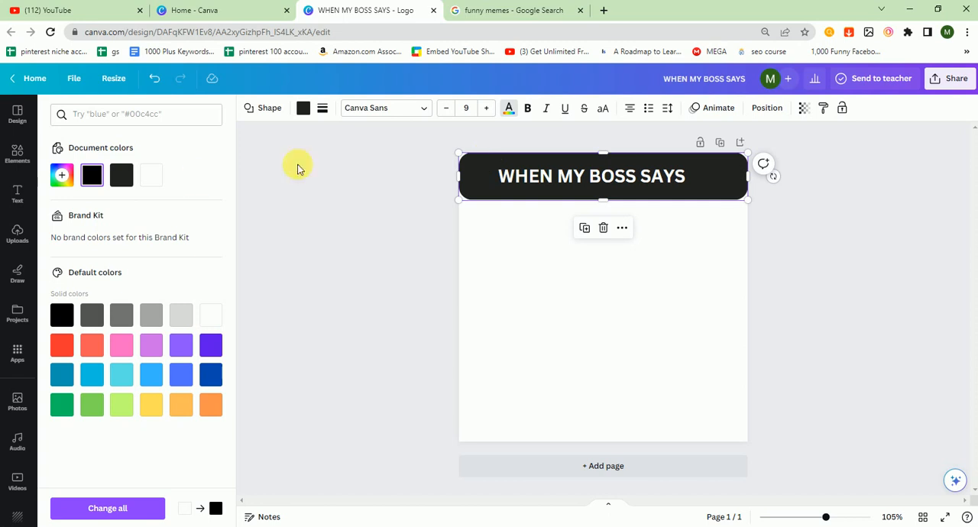
left_click(407, 235)
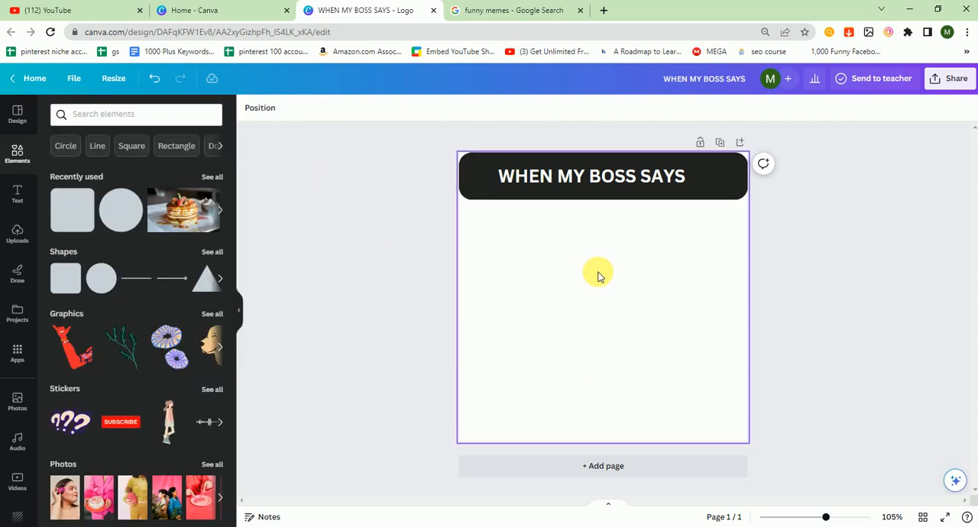
Duplicate the top banner together with its caption and place the copy along the page's bottom edge
left_click(577, 155)
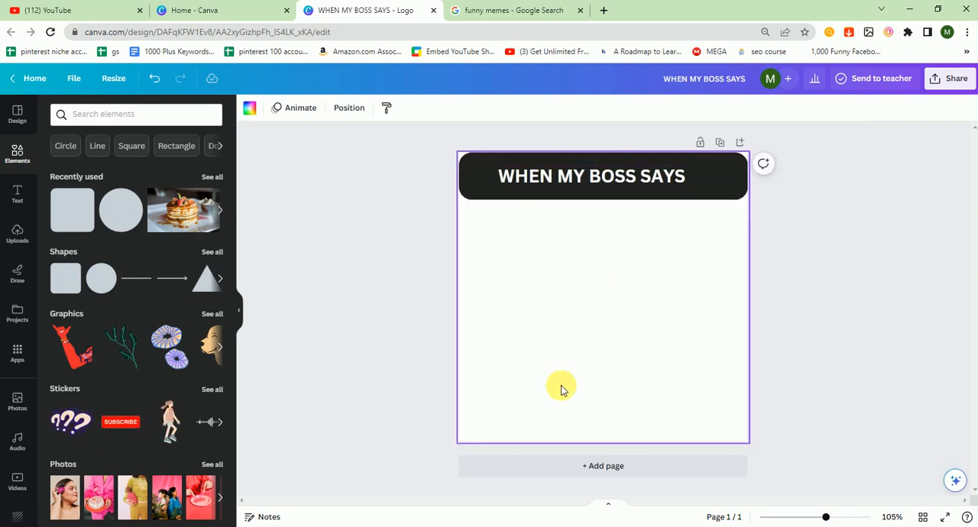
key("ctrl+z")
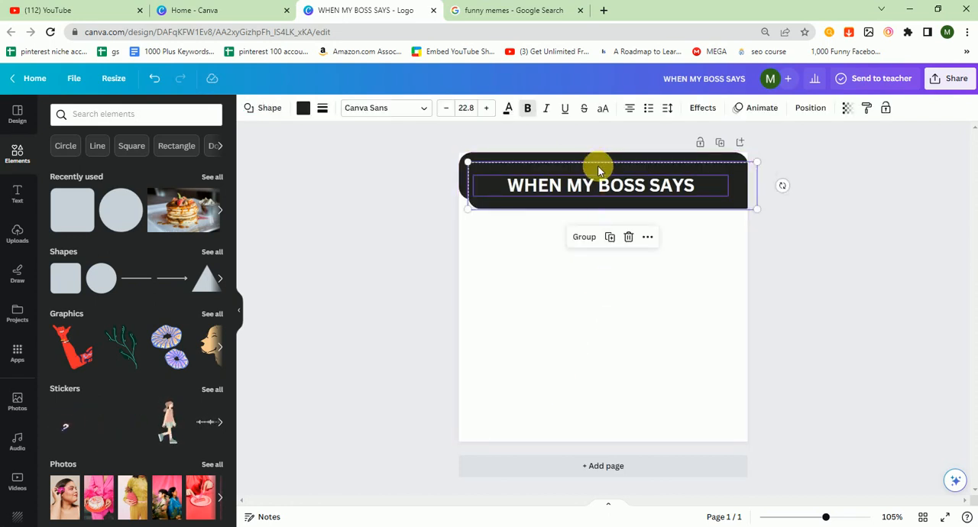
left_click_drag(594, 166, 588, 400)
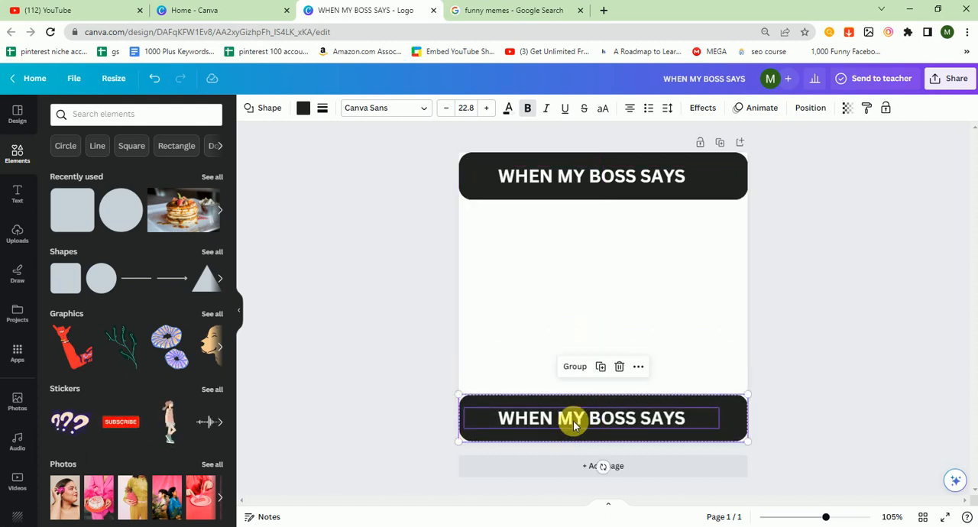
left_click(568, 302)
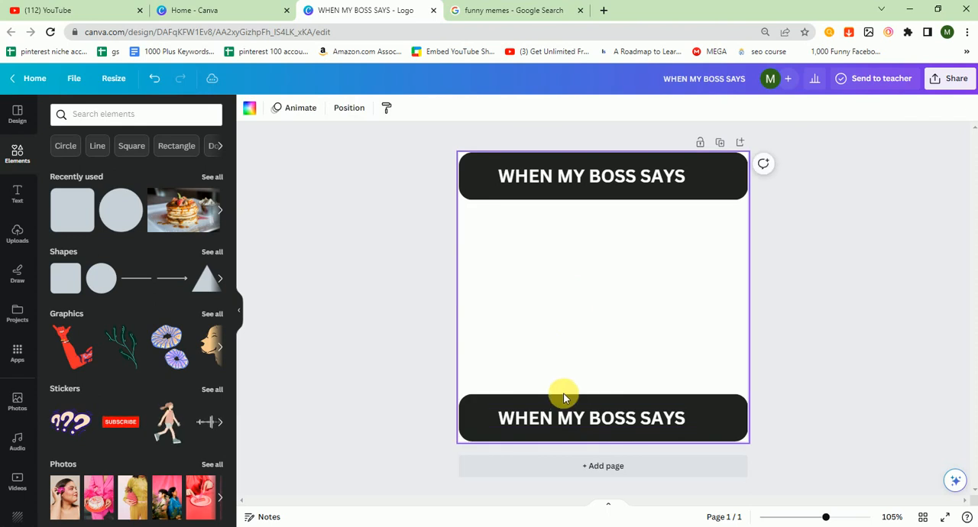
Replace the lower banner's caption with "YOU HAVE TO WORK ON SAT" and center it on the banner
left_click(558, 425)
double_click(557, 426)
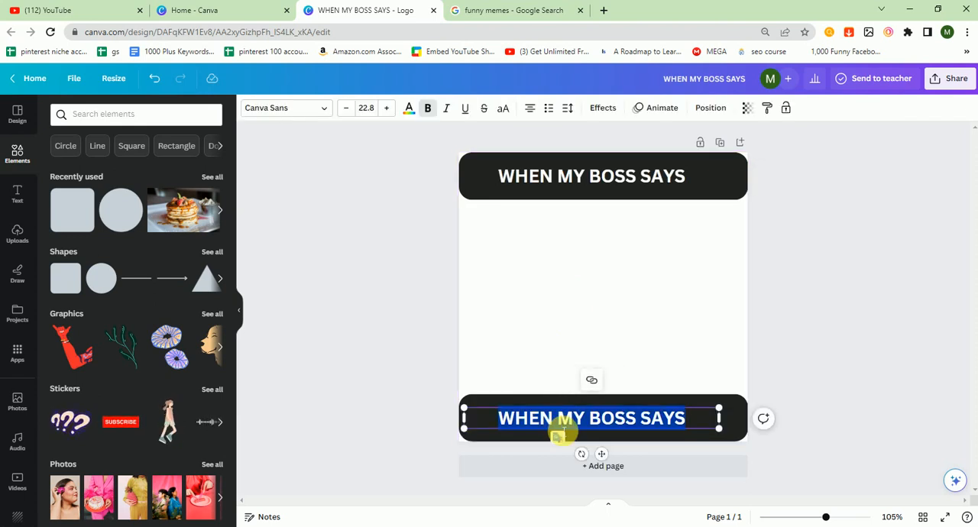
type("YOU HAVE TO WORK O")
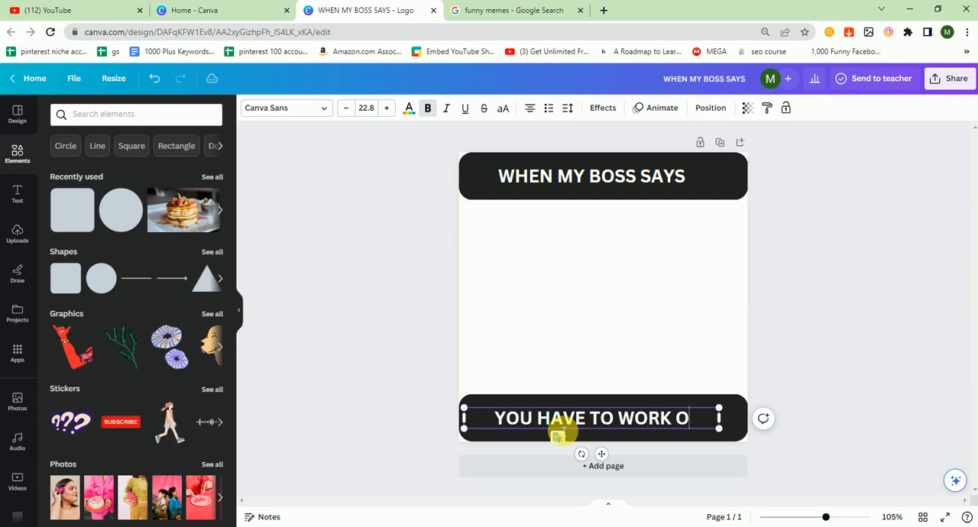
type("N SAT")
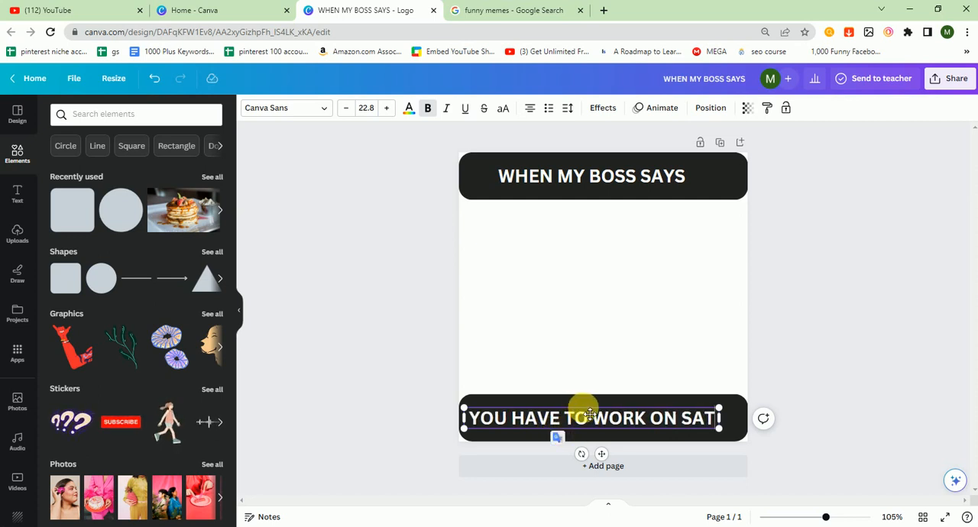
left_click_drag(589, 414, 596, 415)
left_click(813, 304)
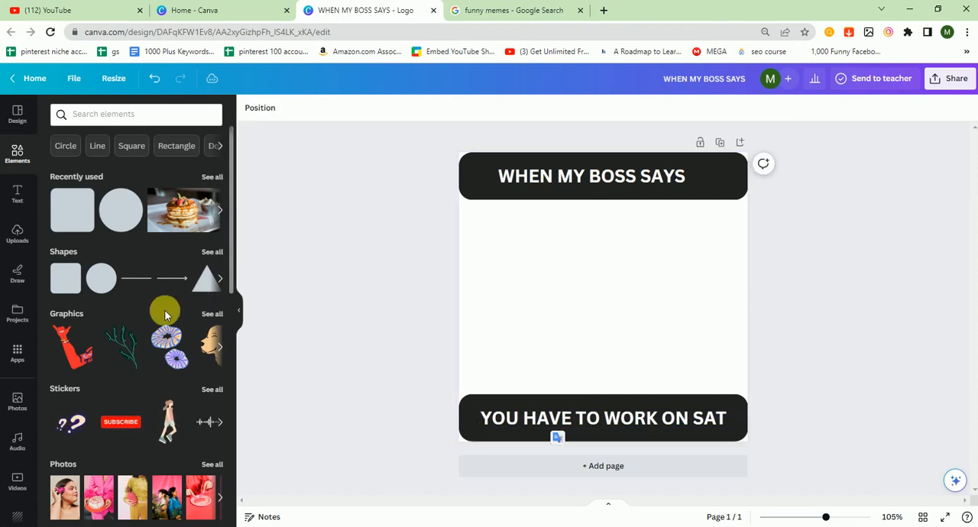
Change the fill color of both the lower and upper banners to pure black
left_click(469, 441)
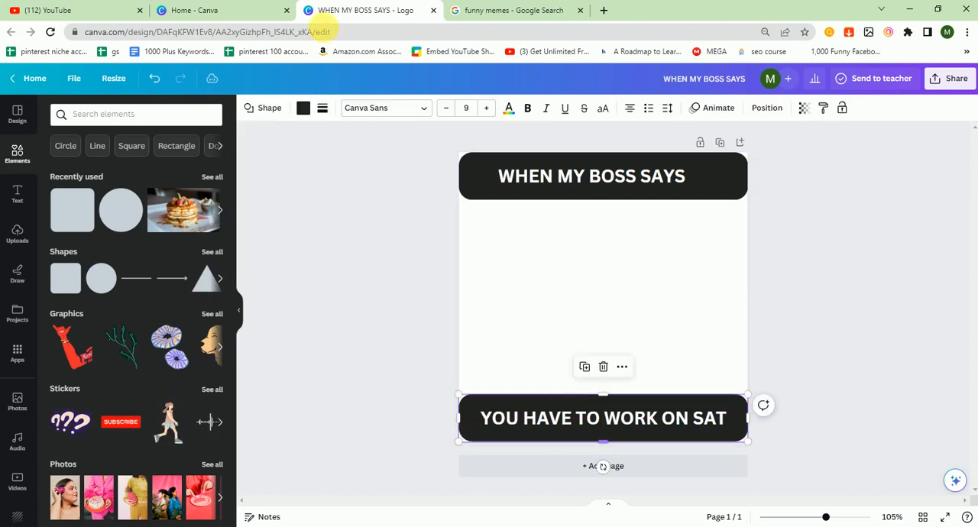
left_click(303, 107)
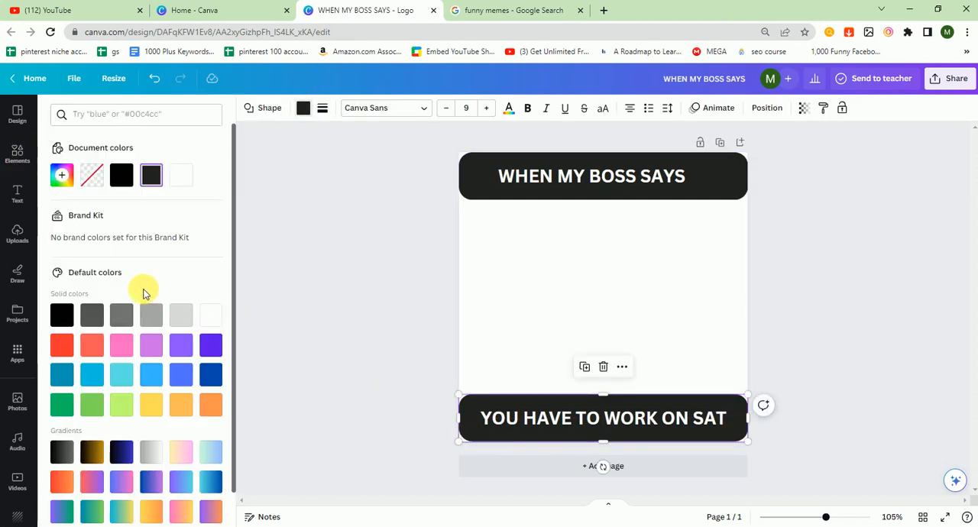
left_click(120, 175)
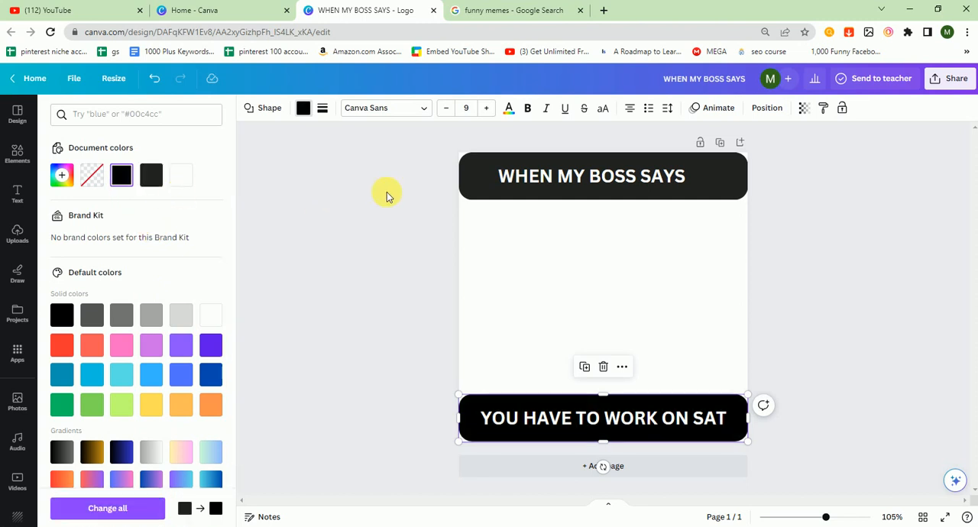
left_click(466, 191)
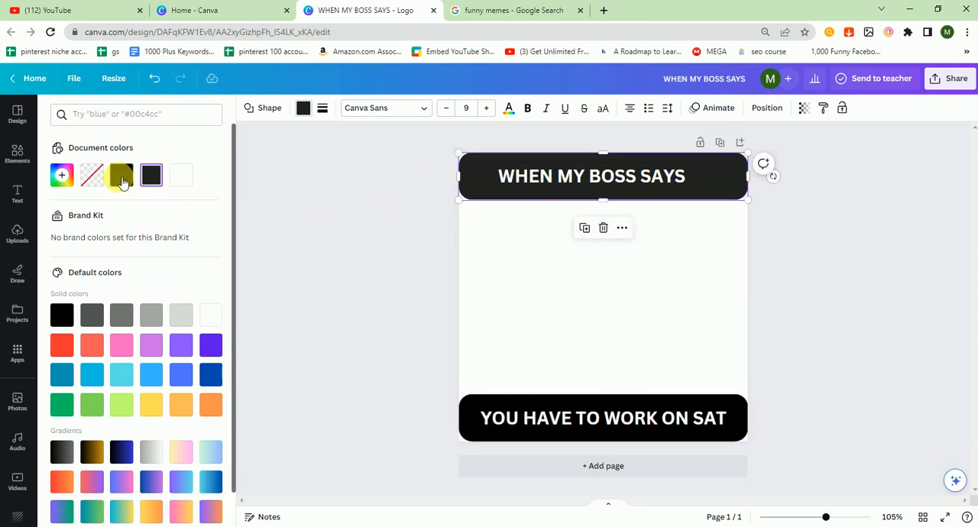
left_click(121, 175)
left_click(351, 222)
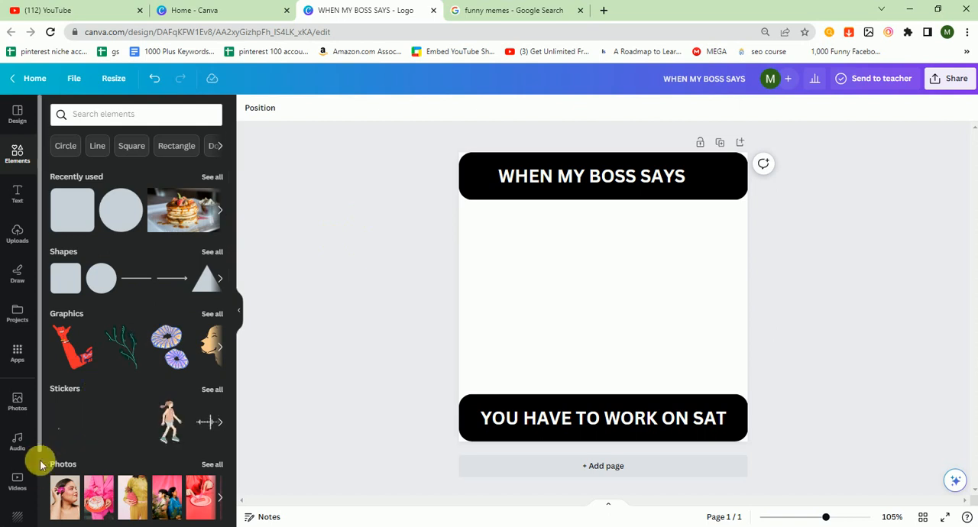
Open the GIPHY app and add the GIF of the screaming baby in water to the page
scroll(40, 464, "down", 3)
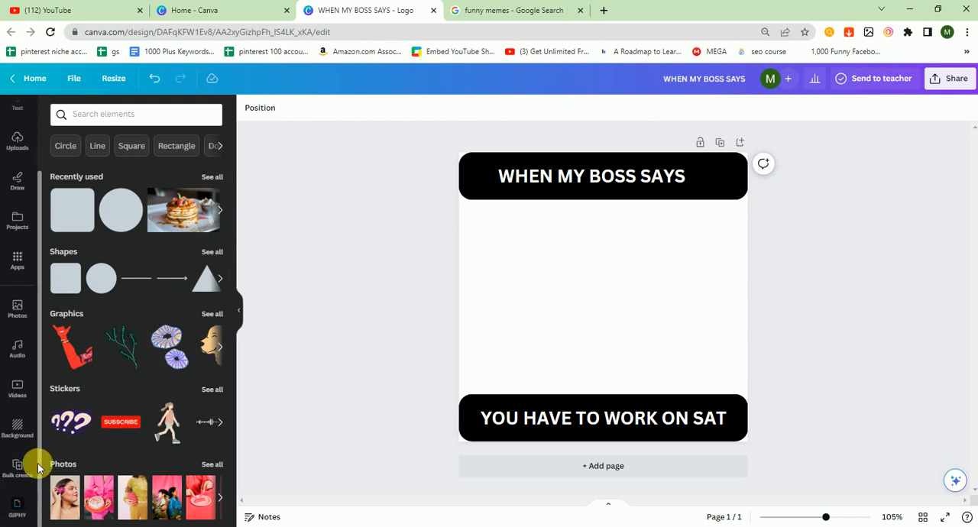
left_click(18, 507)
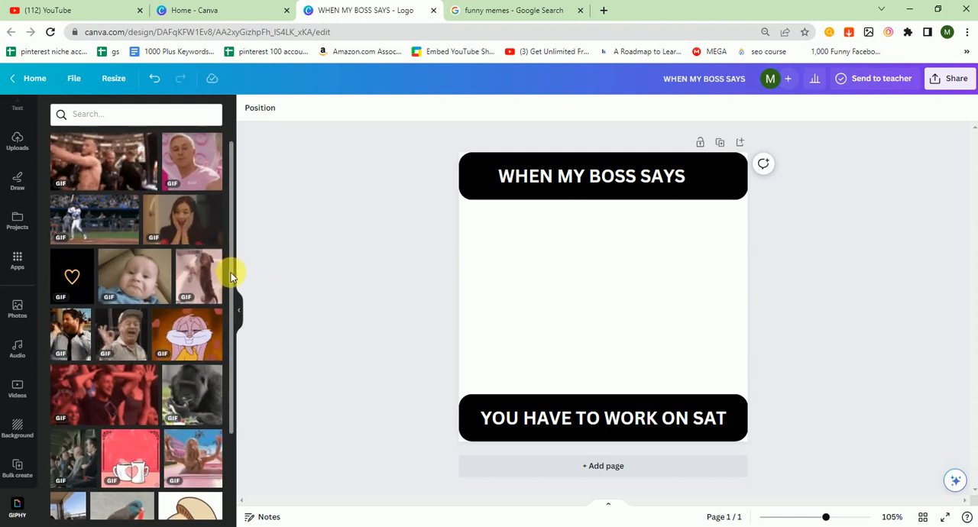
left_click_drag(229, 282, 225, 526)
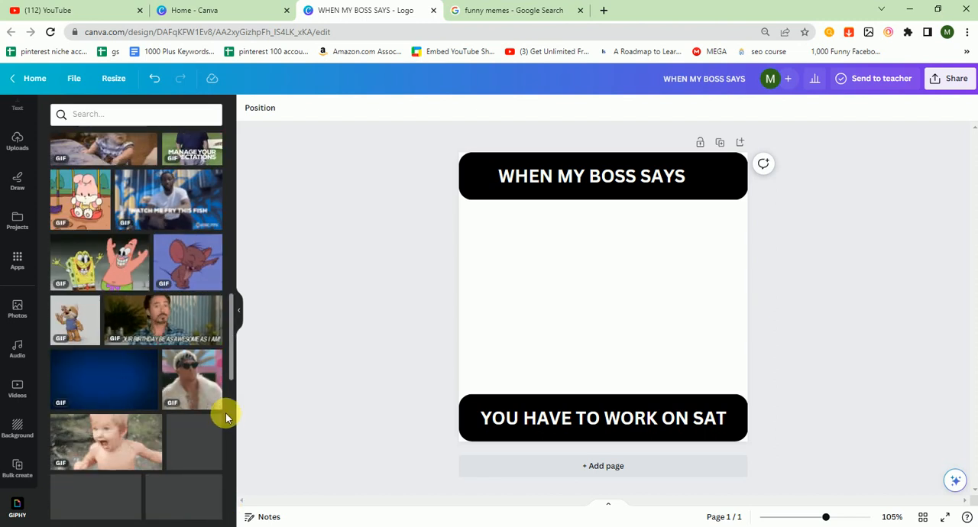
left_click(140, 441)
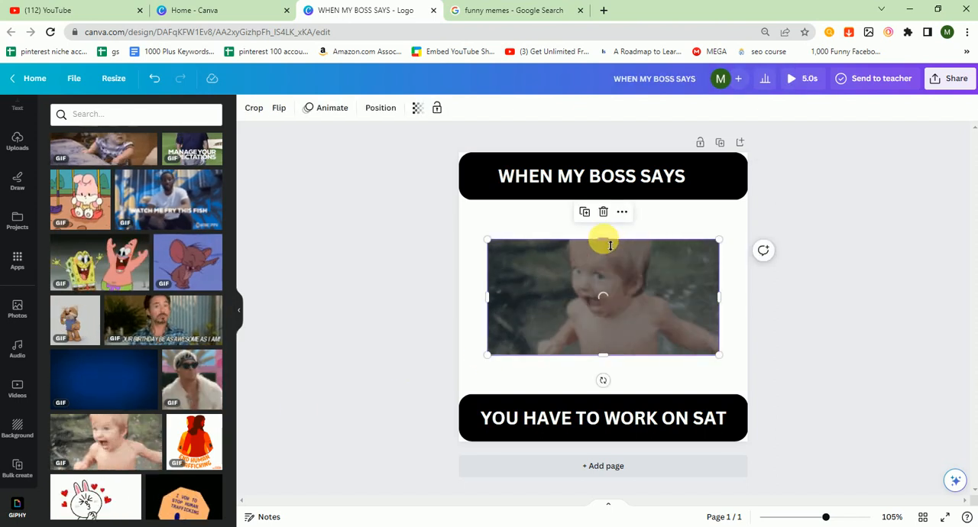
Stretch the baby GIF on all four sides to fill the space between the two banners across the full page width
left_click_drag(603, 239, 603, 200)
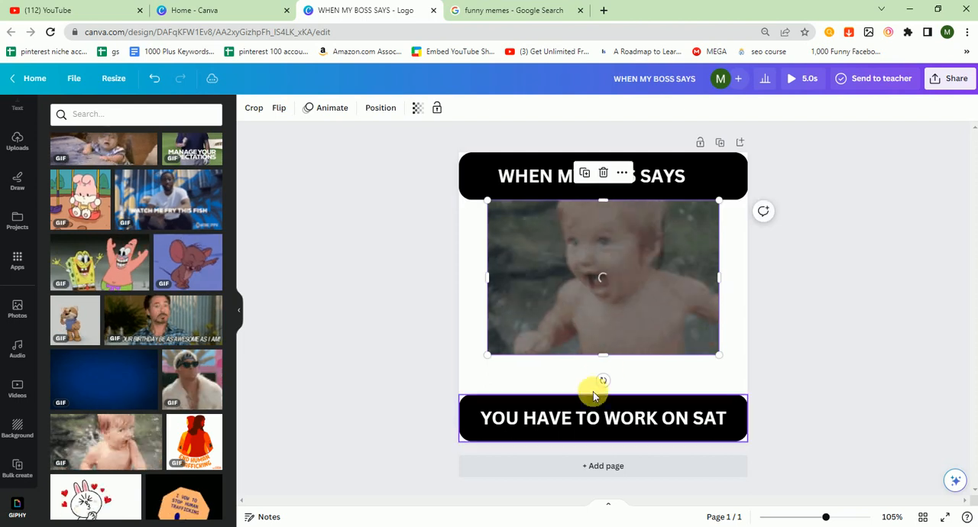
left_click_drag(610, 364, 601, 394)
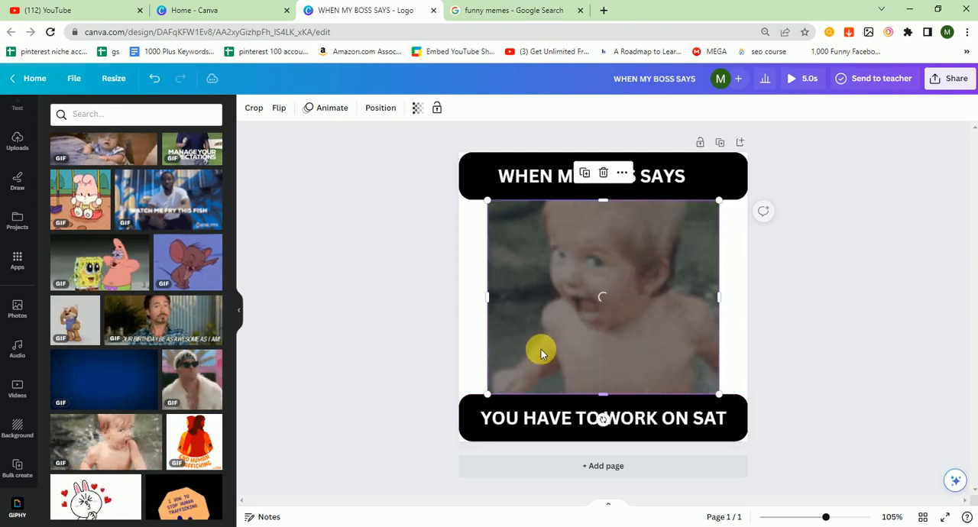
left_click_drag(494, 323, 461, 320)
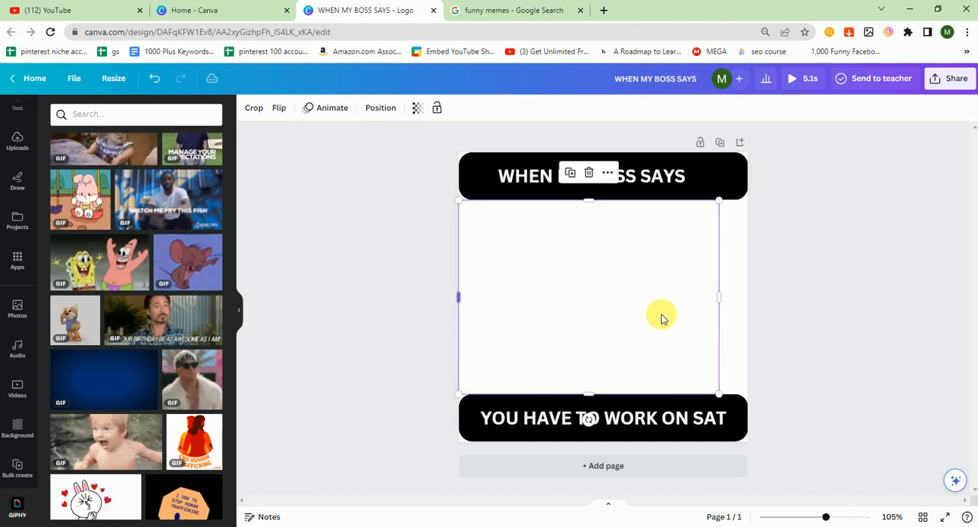
left_click_drag(736, 304, 749, 295)
left_click(787, 284)
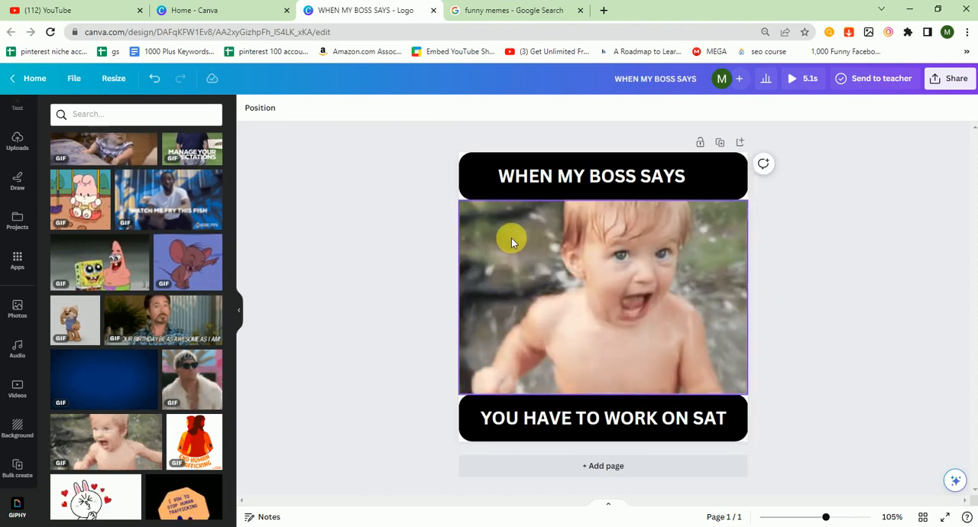